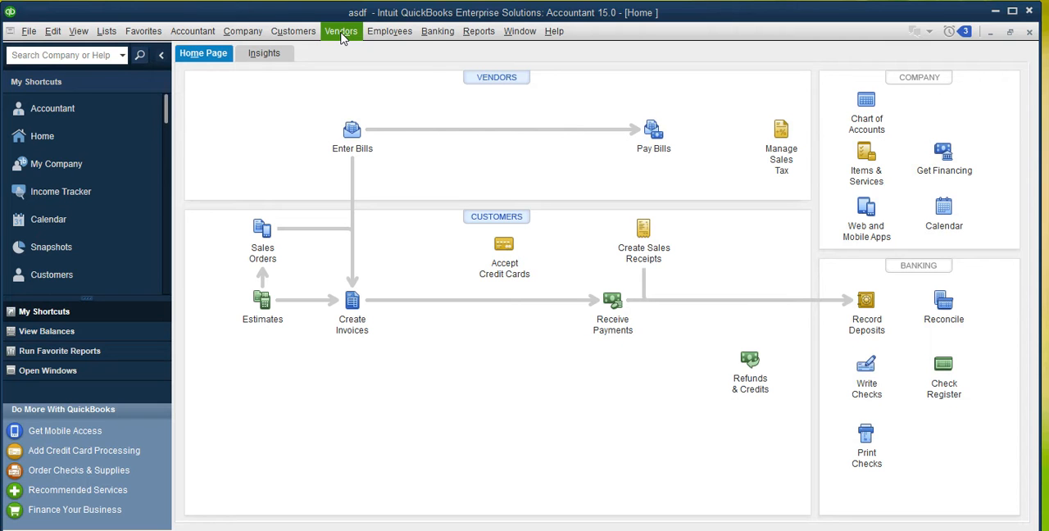
# - Start a new bill for the vendor BT GROUP PLC
pyautogui.click(343, 37)
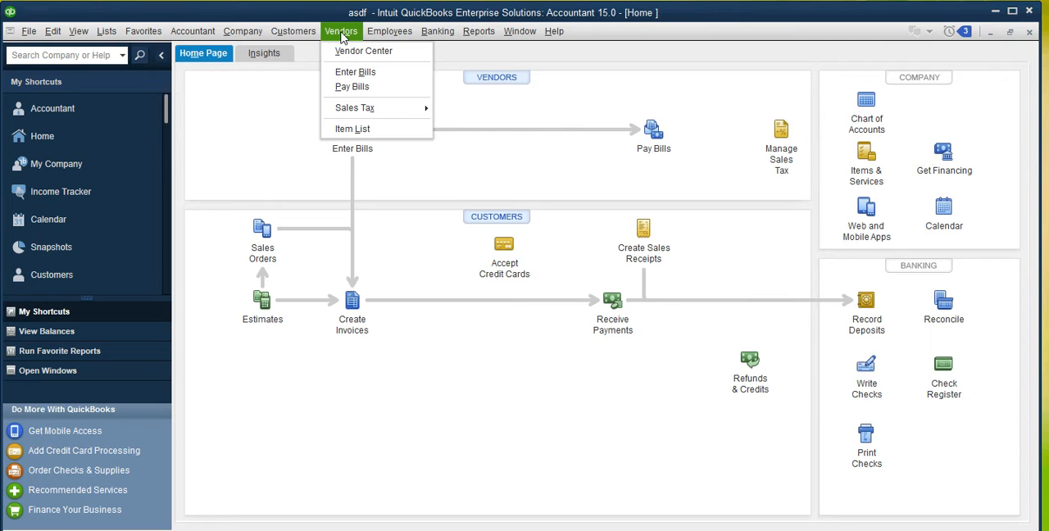
pyautogui.click(384, 71)
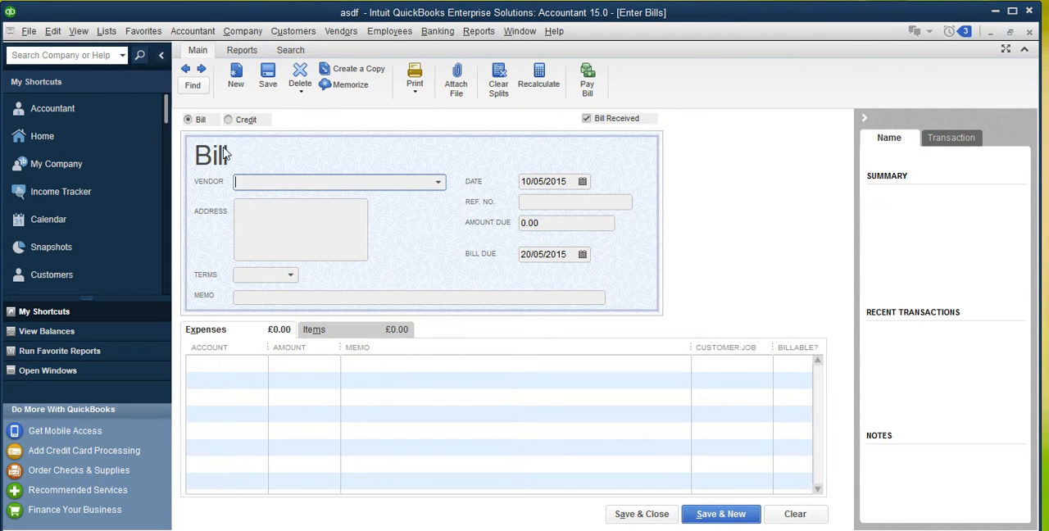
pyautogui.click(438, 184)
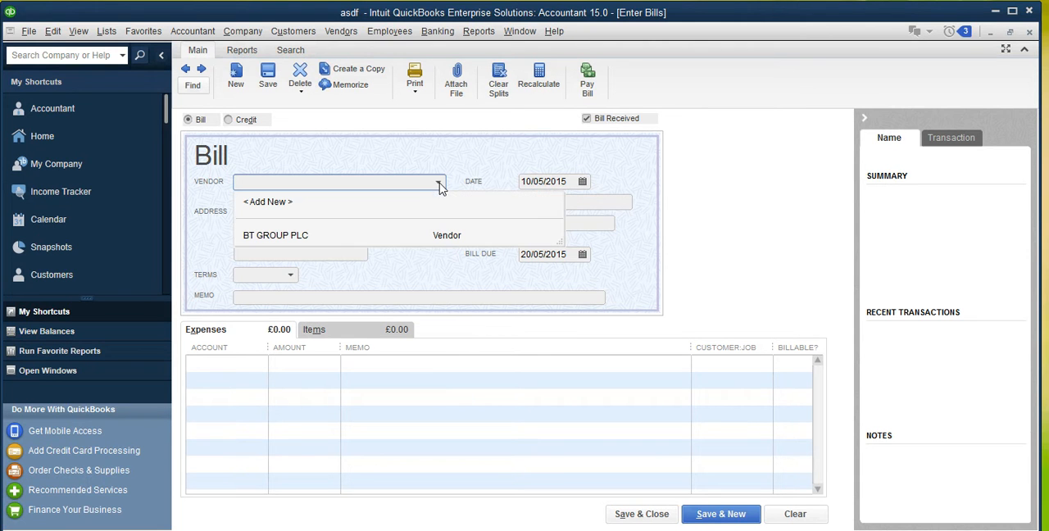
pyautogui.click(289, 237)
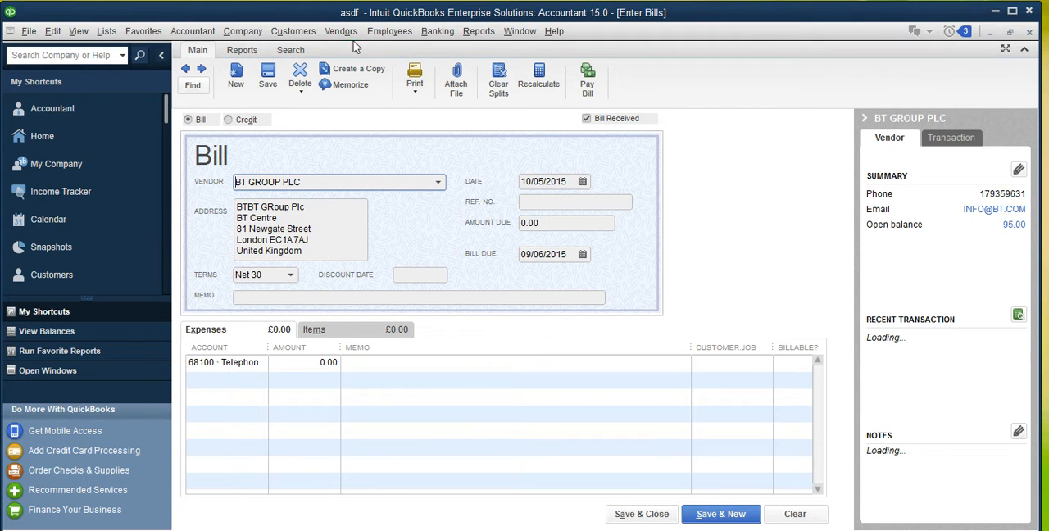
# - Go to the Vendor Center and try to open BT GROUP PLC's existing bill dated 09/05/2015
pyautogui.click(347, 34)
pyautogui.click(358, 53)
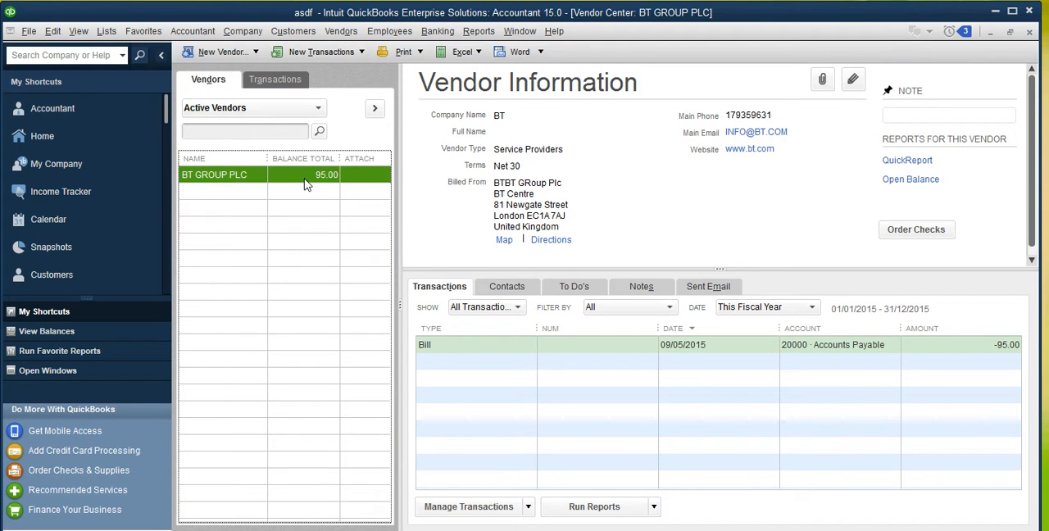
pyautogui.doubleClick(312, 175)
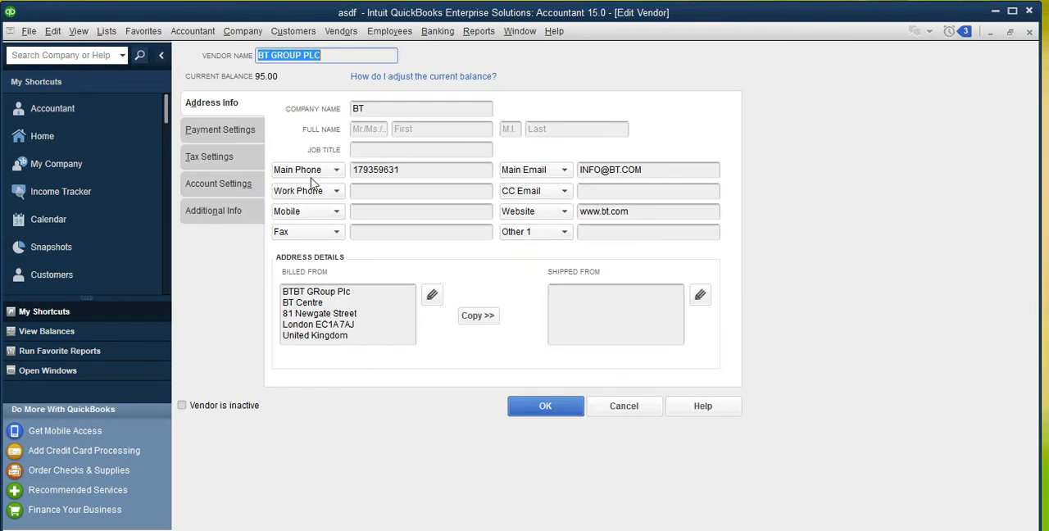
pyautogui.click(621, 408)
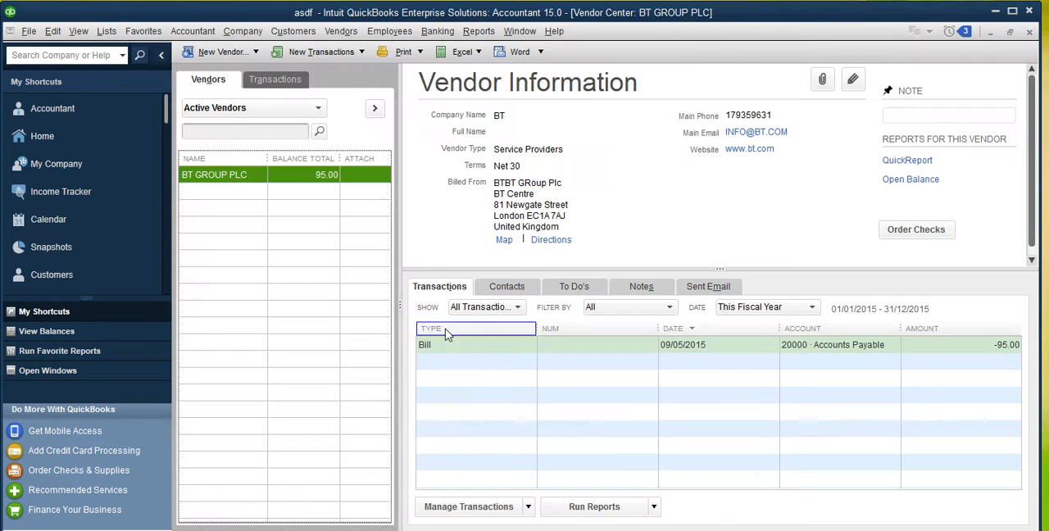
pyautogui.doubleClick(501, 346)
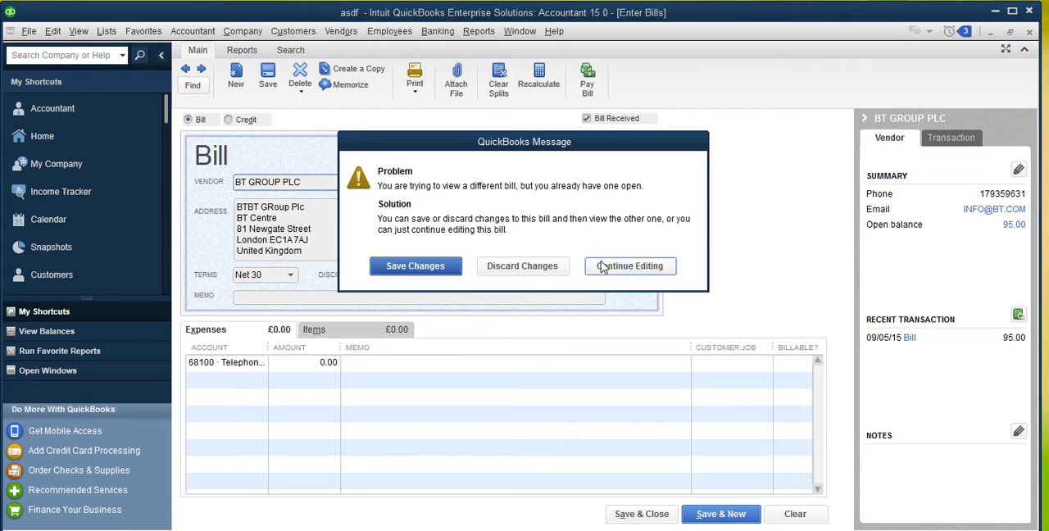
# - Return to the unsaved new bill, clear it and close the bill form
pyautogui.click(629, 266)
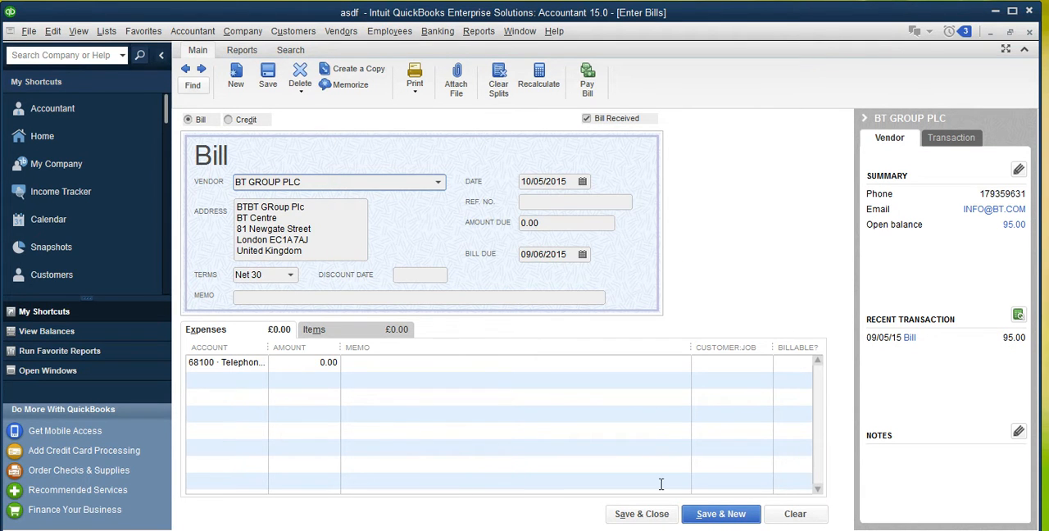
pyautogui.click(807, 518)
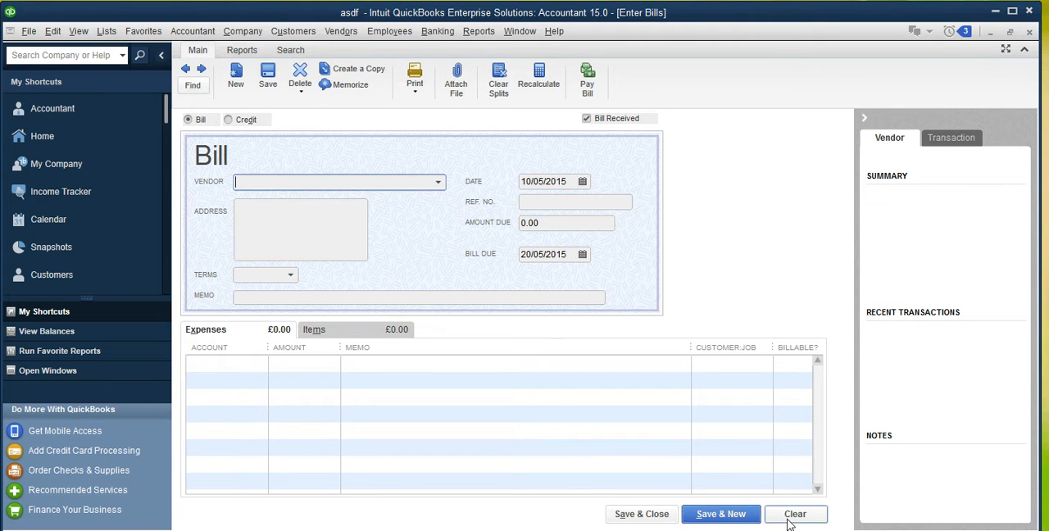
pyautogui.click(1030, 32)
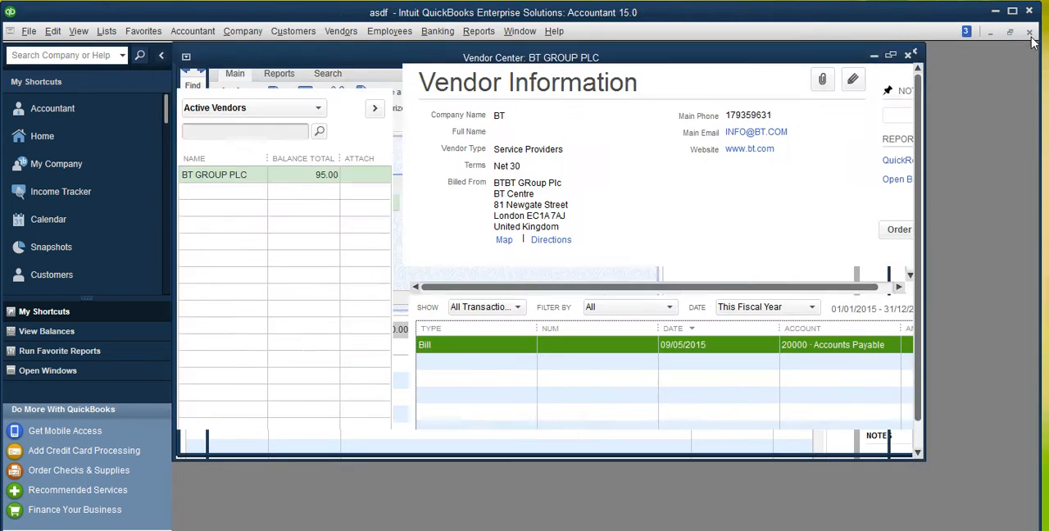
# - Open BT GROUP PLC's bill dated 09/05/2015 and examine the amounts on its Telephone Expense lines
pyautogui.doubleClick(475, 348)
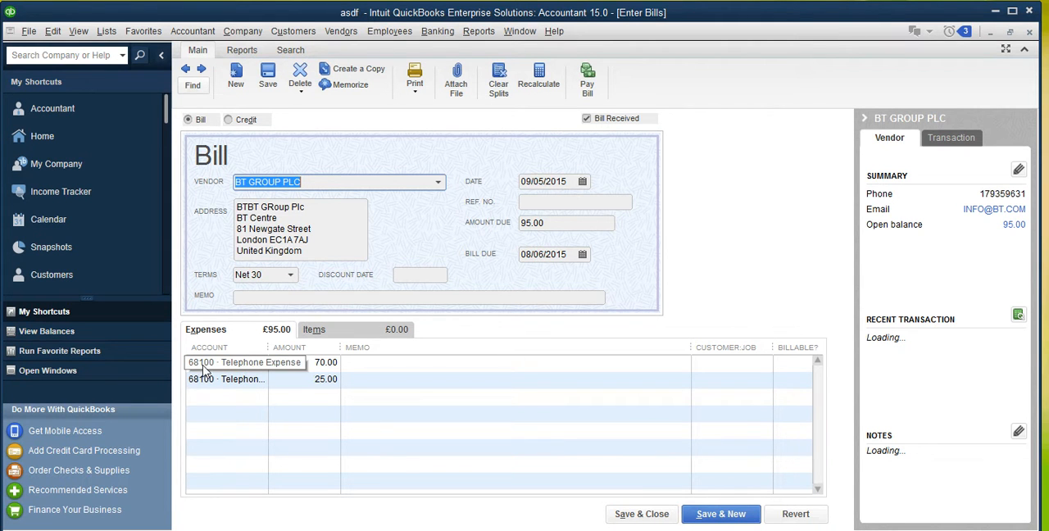
pyautogui.click(314, 363)
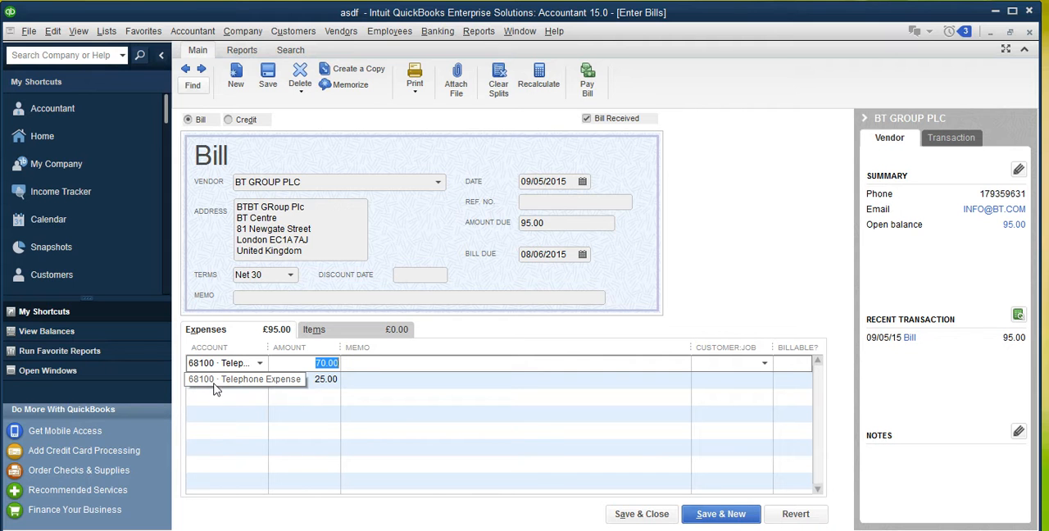
pyautogui.click(317, 384)
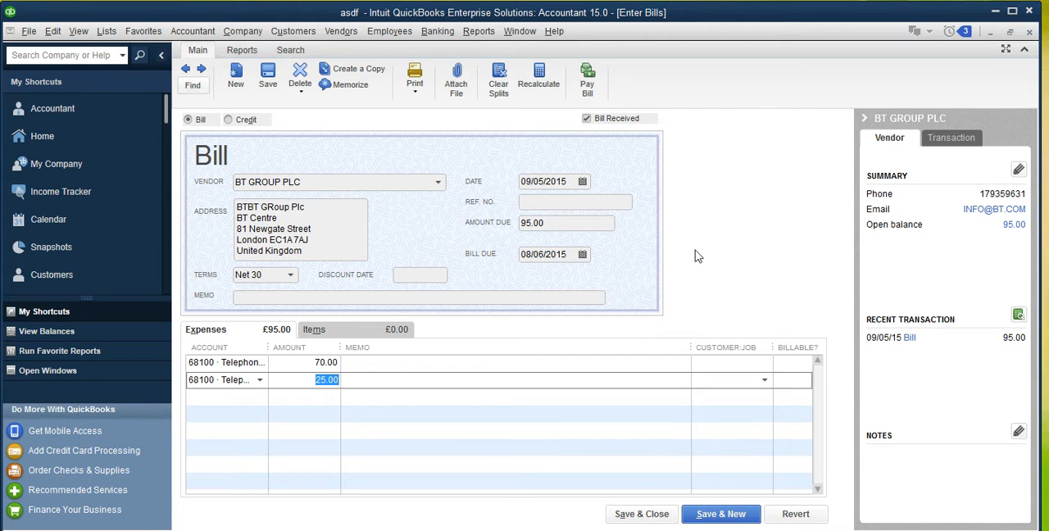
# - Run the Profit & Loss Standard report, examine the transactions behind Telephone Expense, and close both reports
pyautogui.click(475, 34)
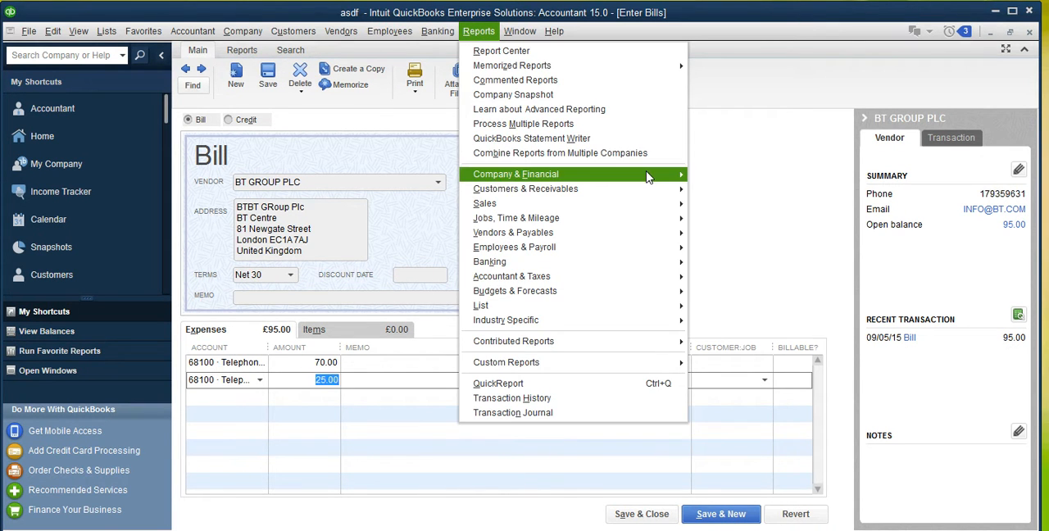
pyautogui.moveTo(648, 178)
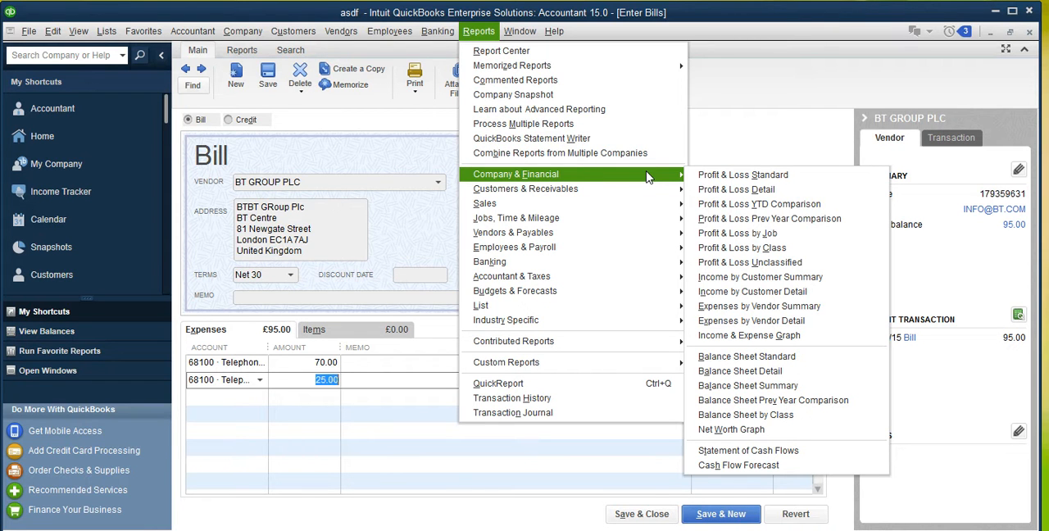
pyautogui.click(754, 186)
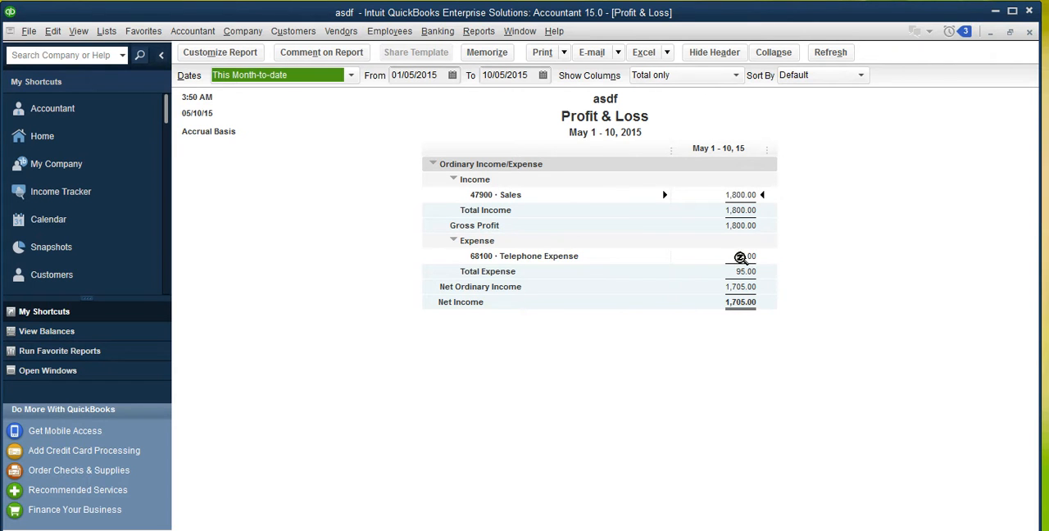
pyautogui.doubleClick(740, 257)
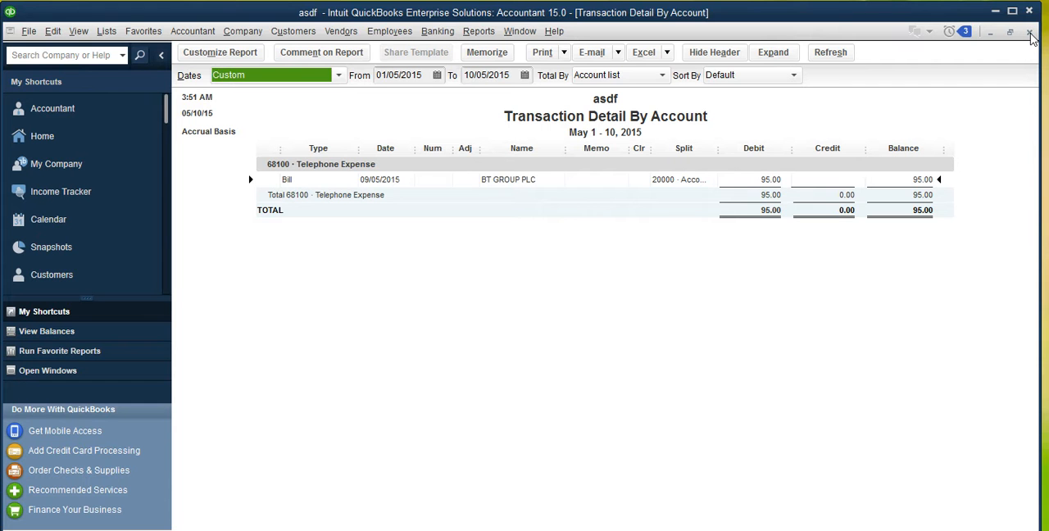
pyautogui.click(1030, 35)
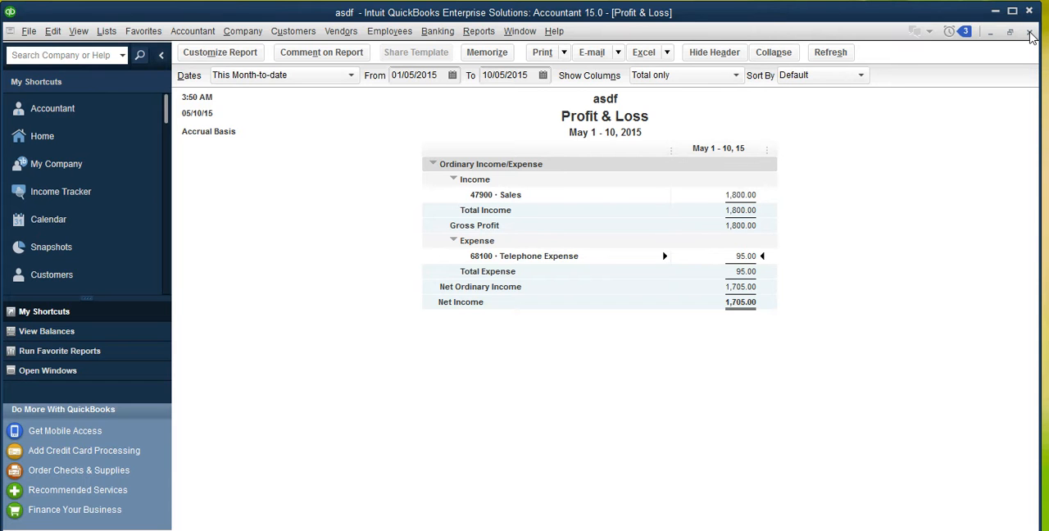
pyautogui.click(1030, 34)
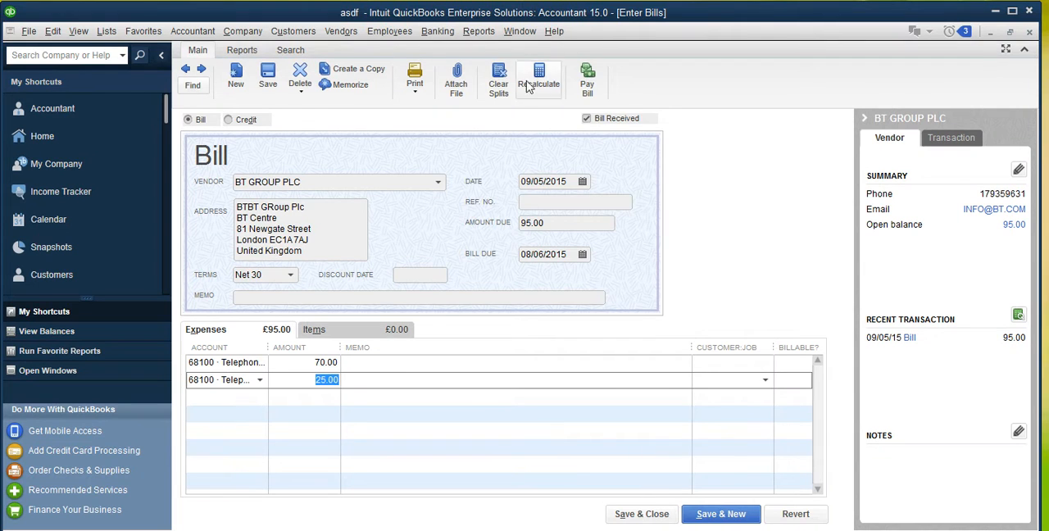
# - Run the Balance Sheet Standard report to examine payables, followed by the Profit & Loss Standard report
pyautogui.click(479, 36)
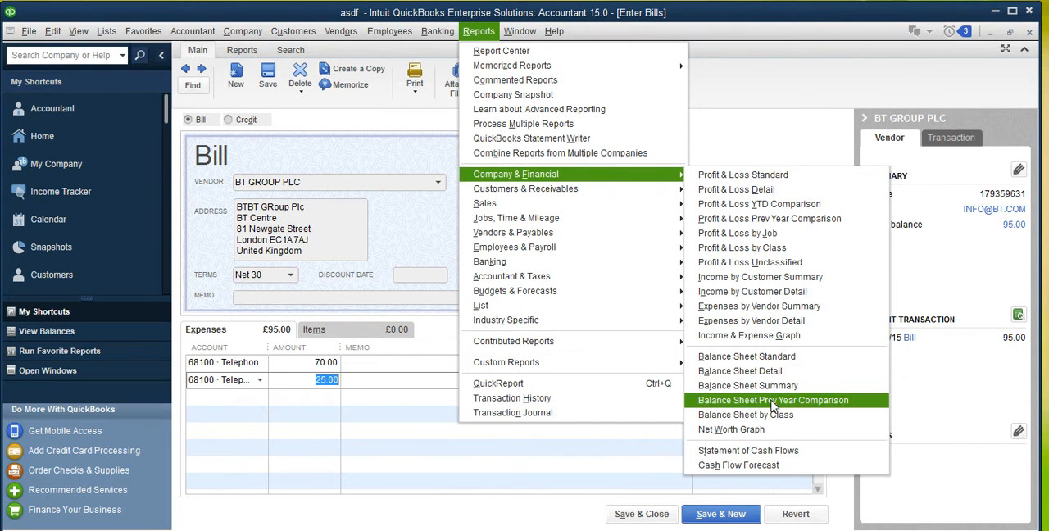
pyautogui.click(765, 361)
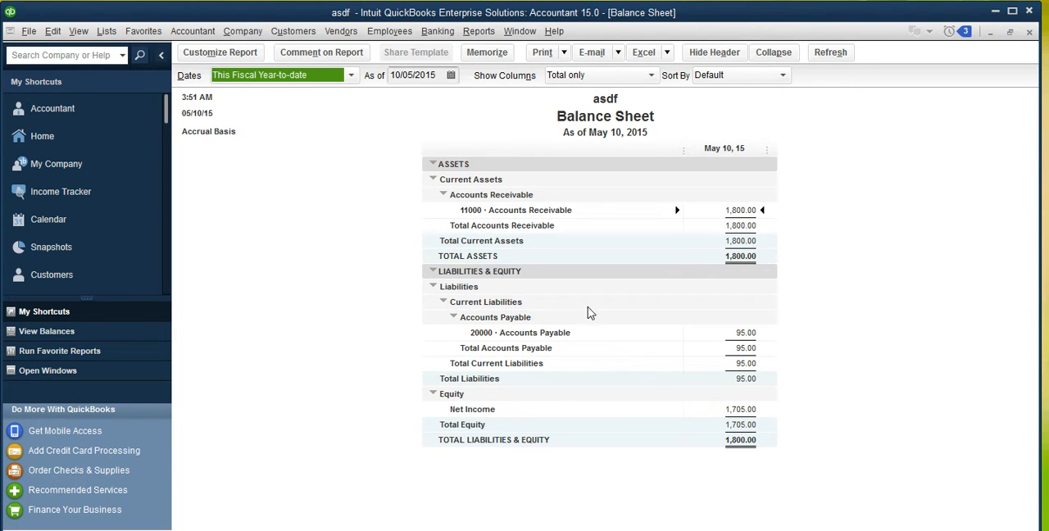
pyautogui.click(479, 31)
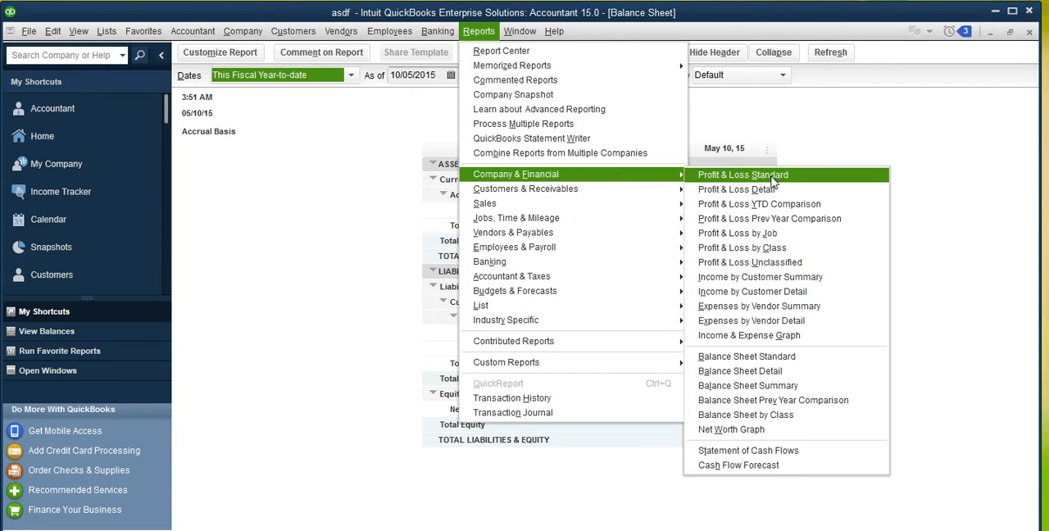
pyautogui.click(774, 176)
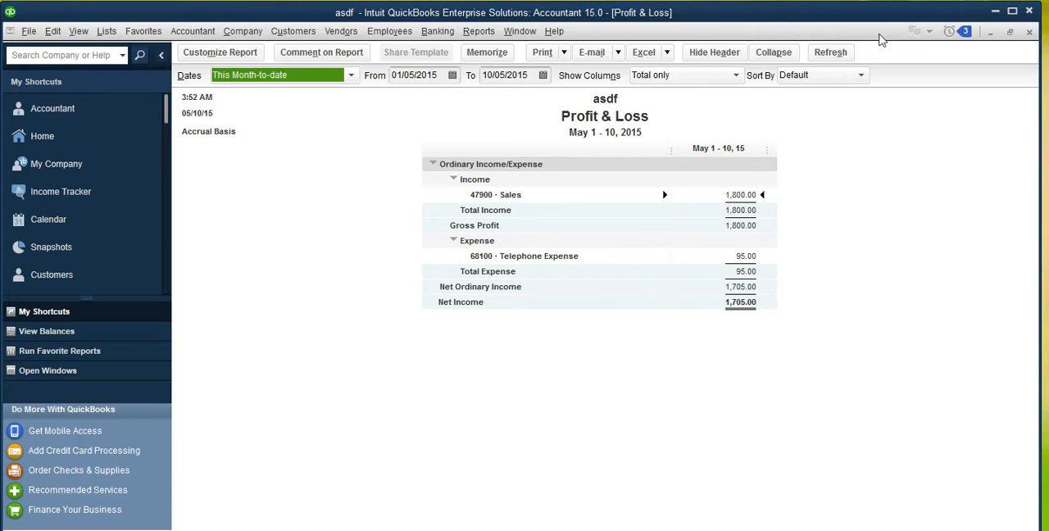
# - Minimize the Profit & Loss report, close the Balance Sheet, bill and Vendor Center windows, and maximize the Home page
pyautogui.click(991, 33)
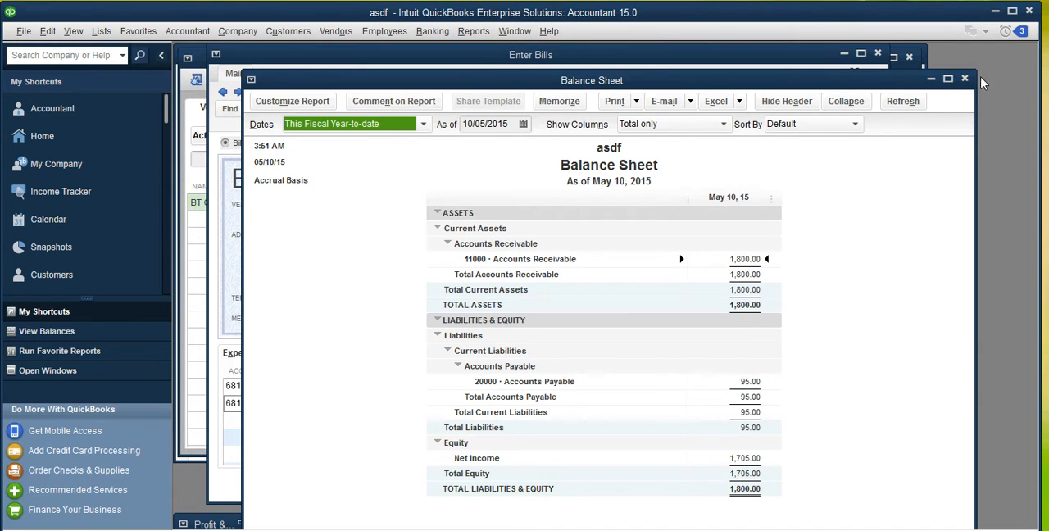
pyautogui.click(965, 79)
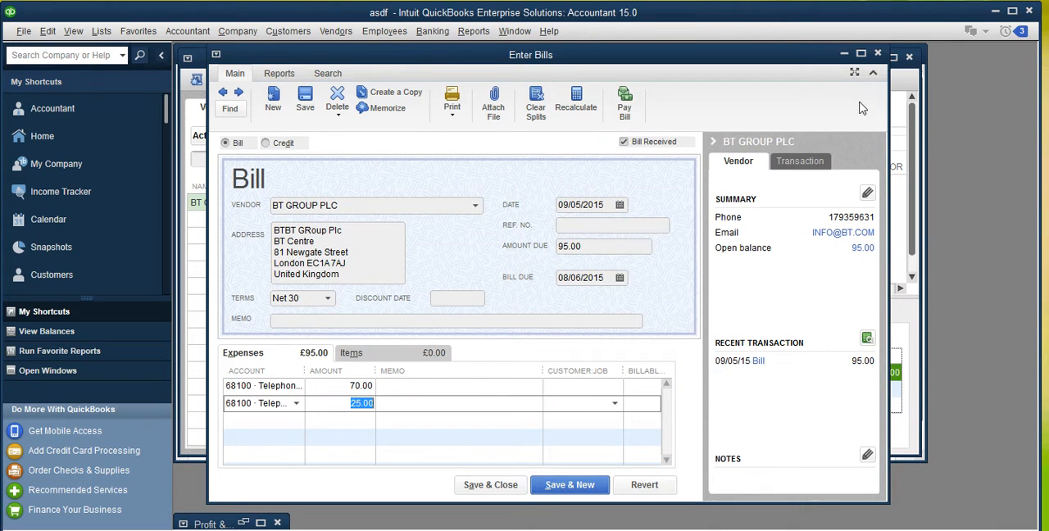
pyautogui.click(877, 55)
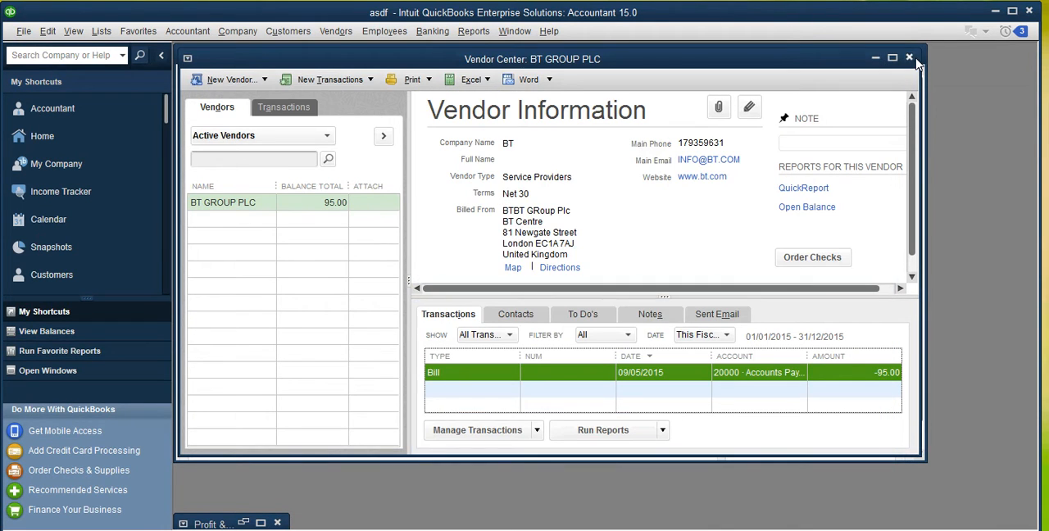
pyautogui.click(909, 58)
pyautogui.click(893, 55)
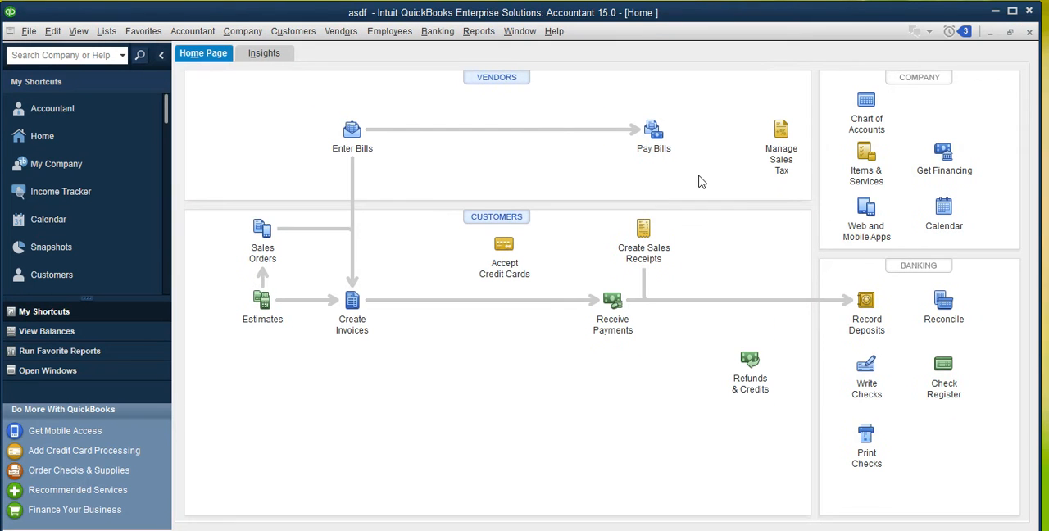
# - Start a new bill entry, switch it to a Credit, and choose BT GROUP PLC as the vendor
pyautogui.click(348, 143)
pyautogui.click(438, 184)
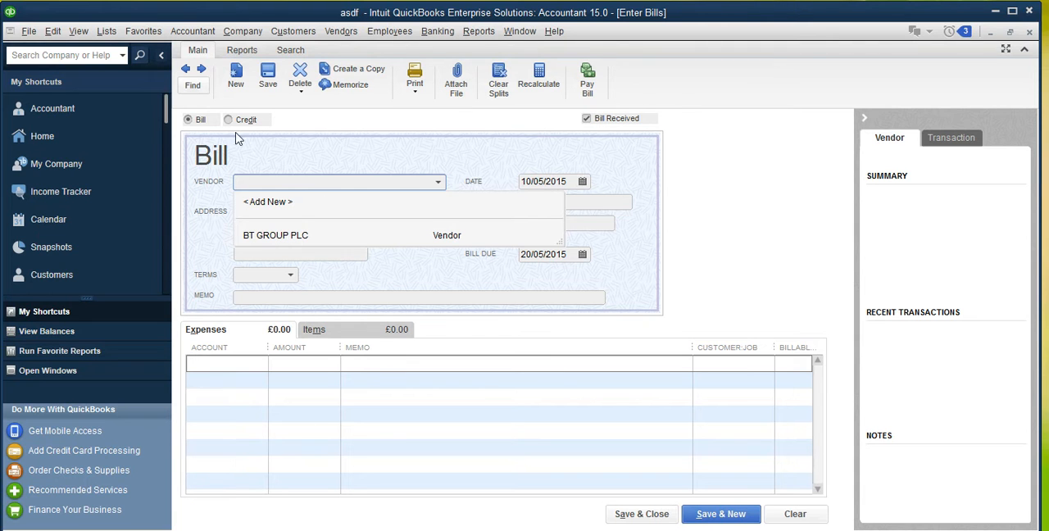
pyautogui.click(332, 124)
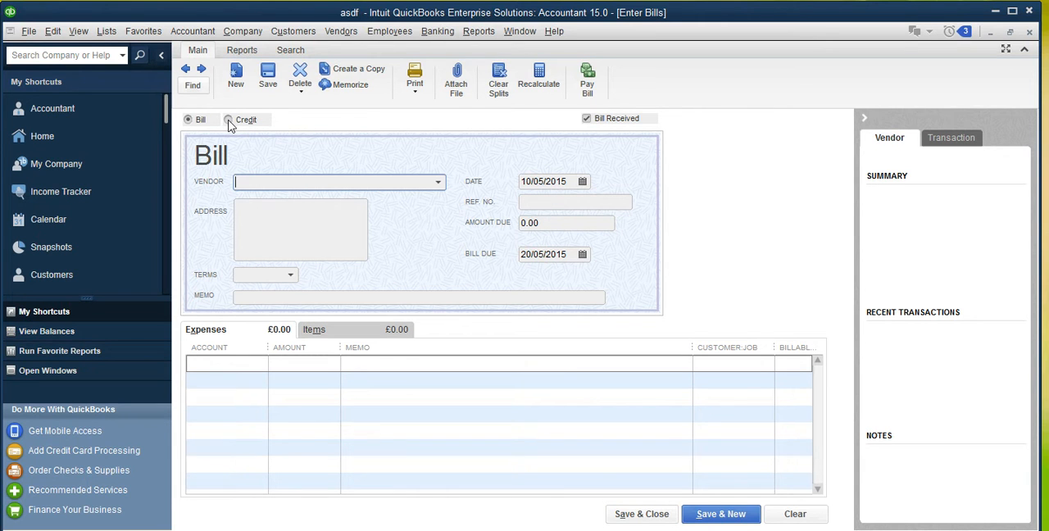
pyautogui.click(229, 119)
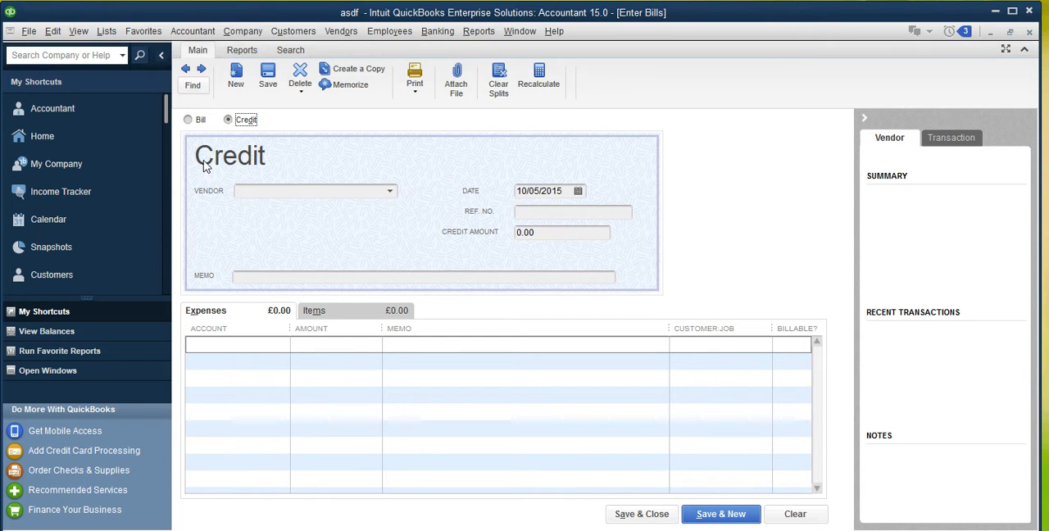
pyautogui.click(391, 192)
pyautogui.click(274, 243)
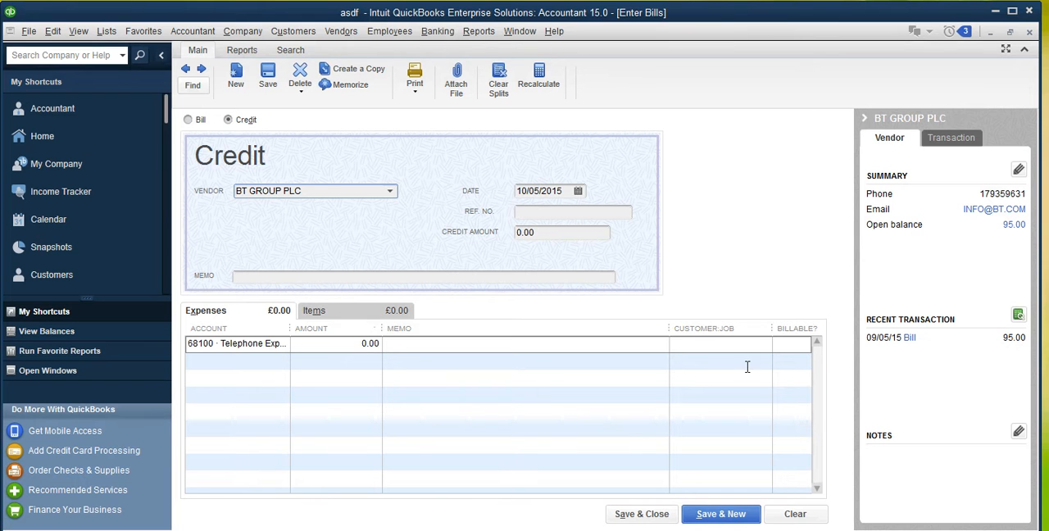
# - Set the Telephone Expense line of the credit to 25.00, and save and close it
pyautogui.moveTo(1015, 346)
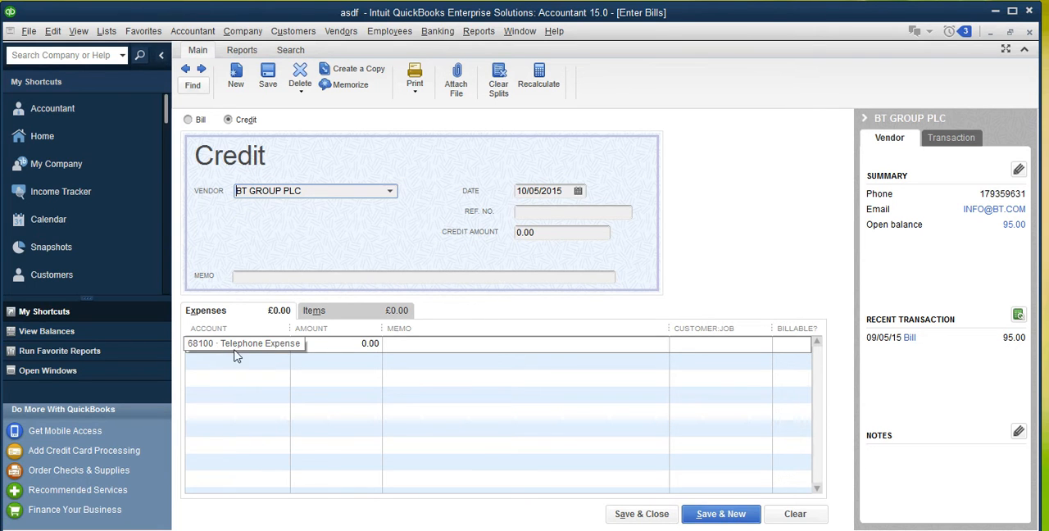
pyautogui.click(362, 344)
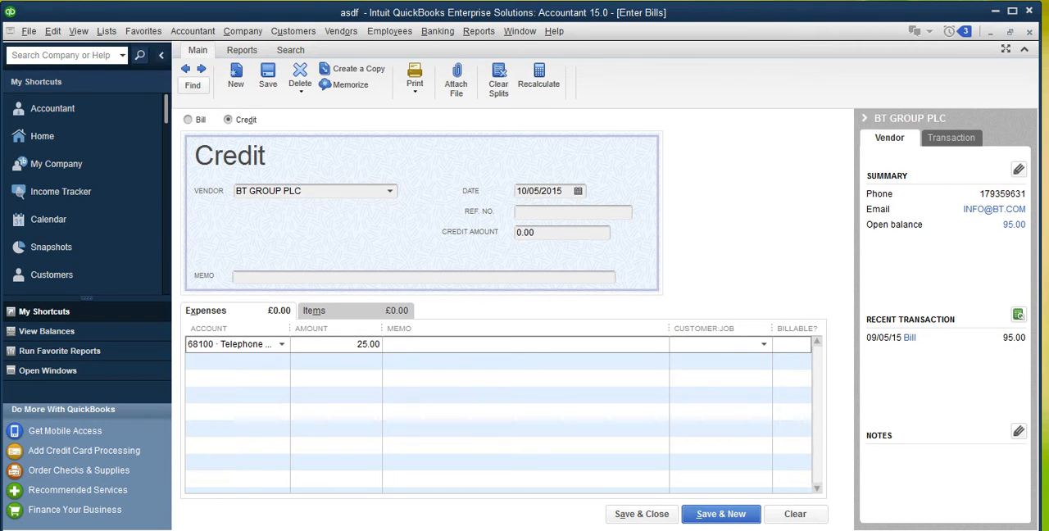
pyautogui.click(648, 516)
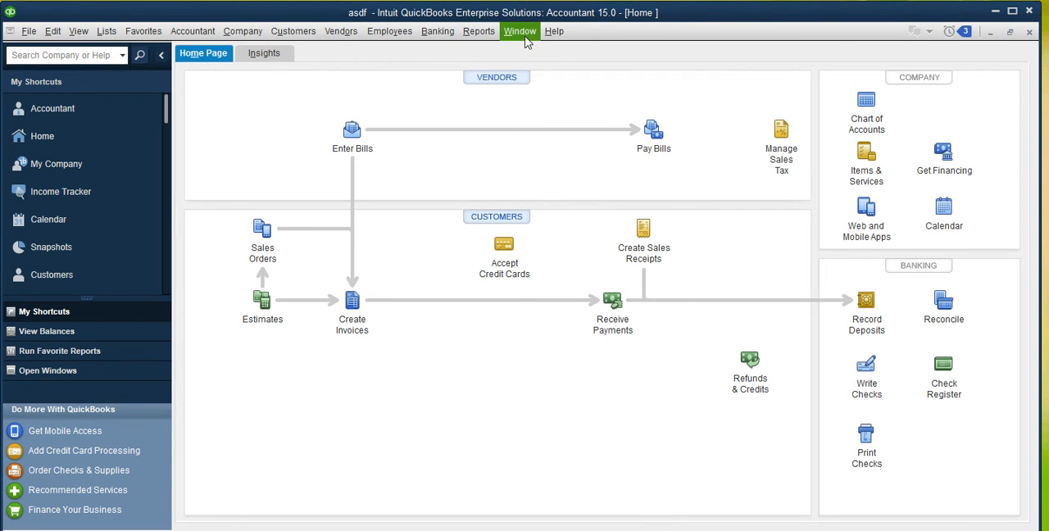
# - Run the Vendor Balance Summary report to check the balance owed to BT GROUP PLC after the credit
pyautogui.click(479, 31)
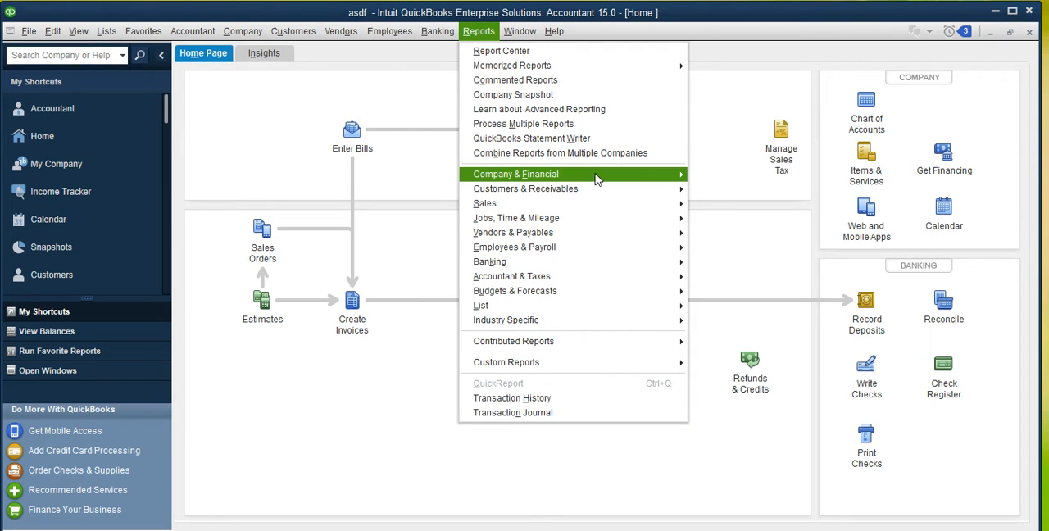
pyautogui.moveTo(638, 193)
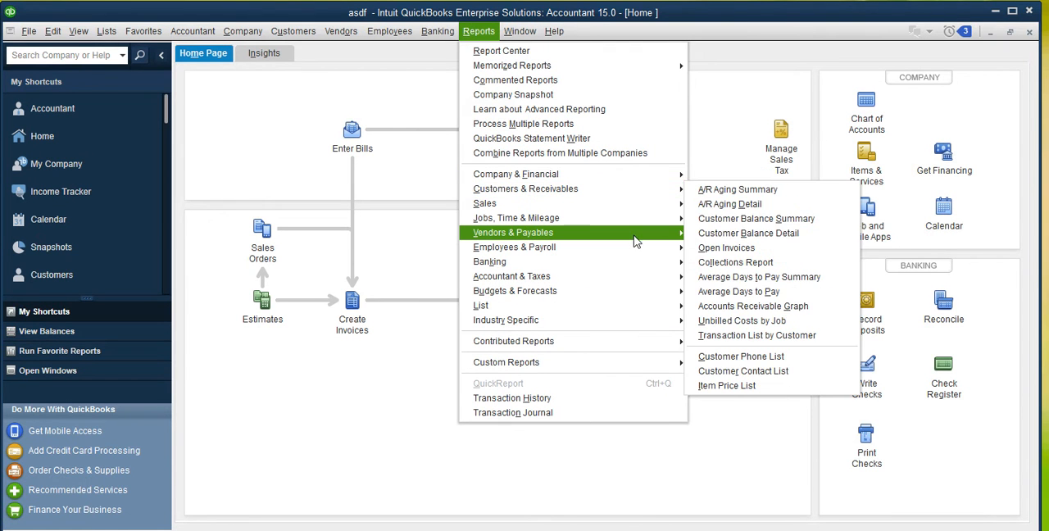
pyautogui.moveTo(636, 238)
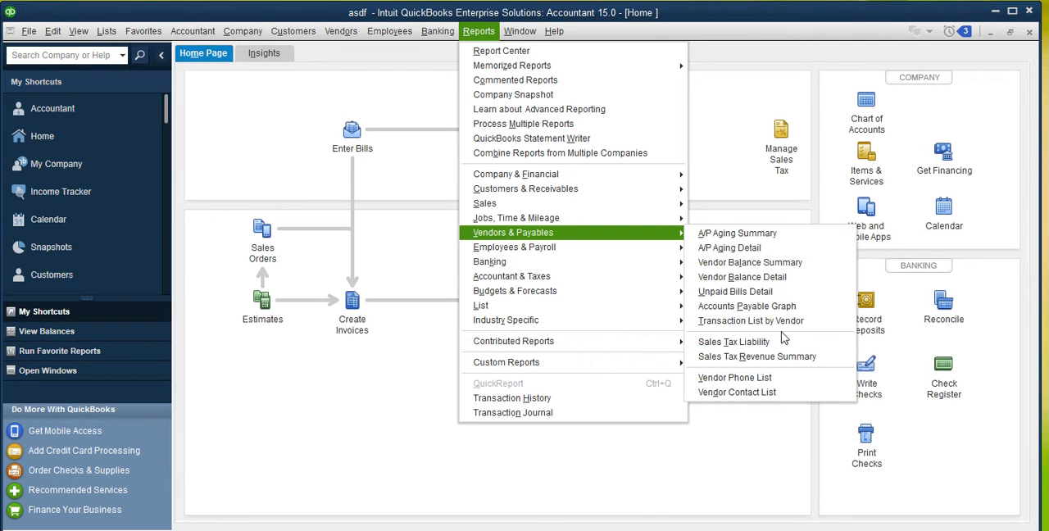
pyautogui.click(793, 264)
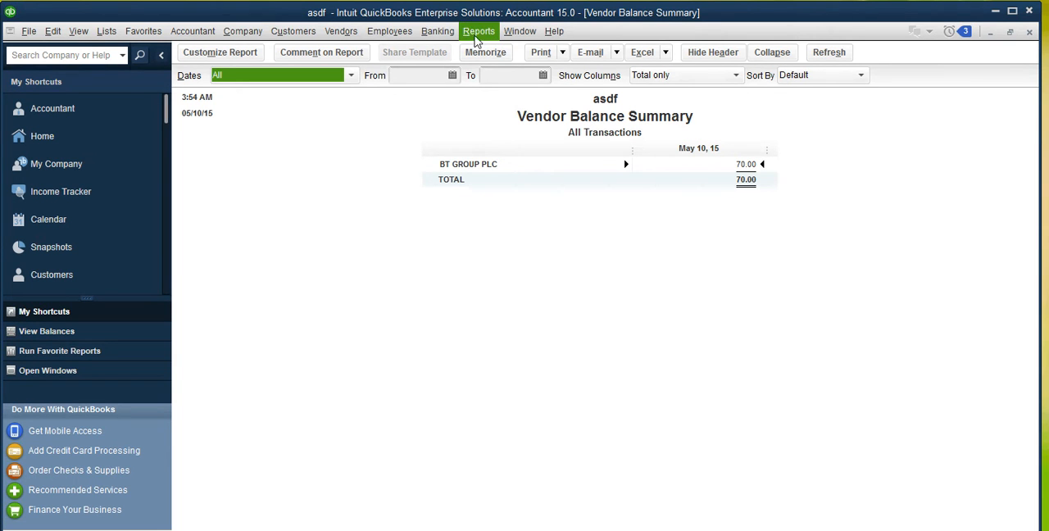
# - Run the Profit & Loss Standard report to check telephone expense, followed by the Balance Sheet Standard report to check accounts payable
pyautogui.click(476, 37)
pyautogui.moveTo(602, 174)
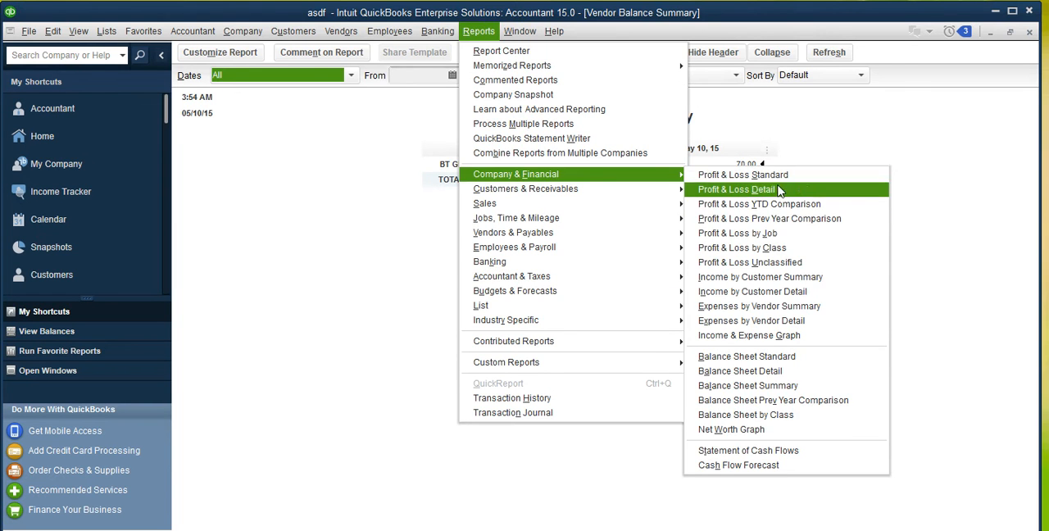
pyautogui.click(773, 174)
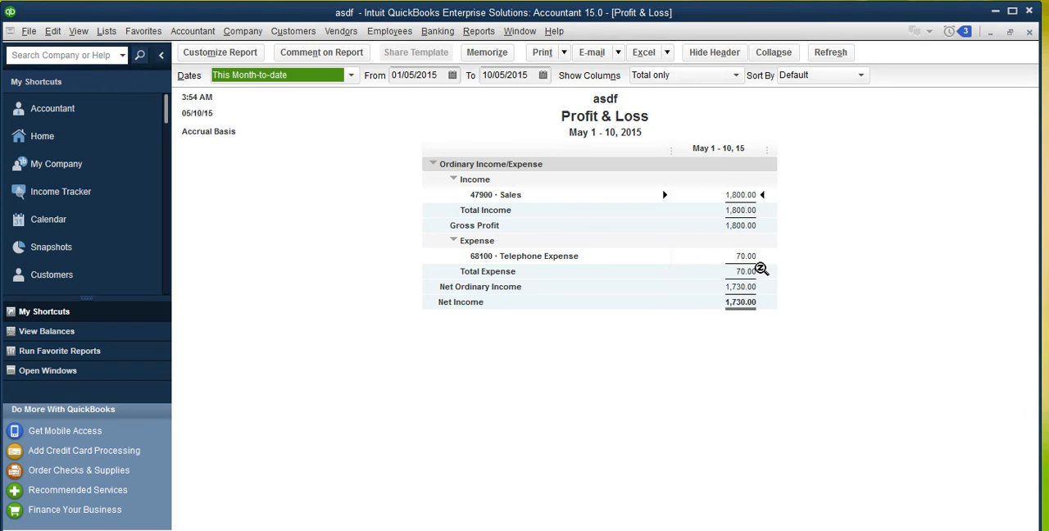
pyautogui.click(479, 33)
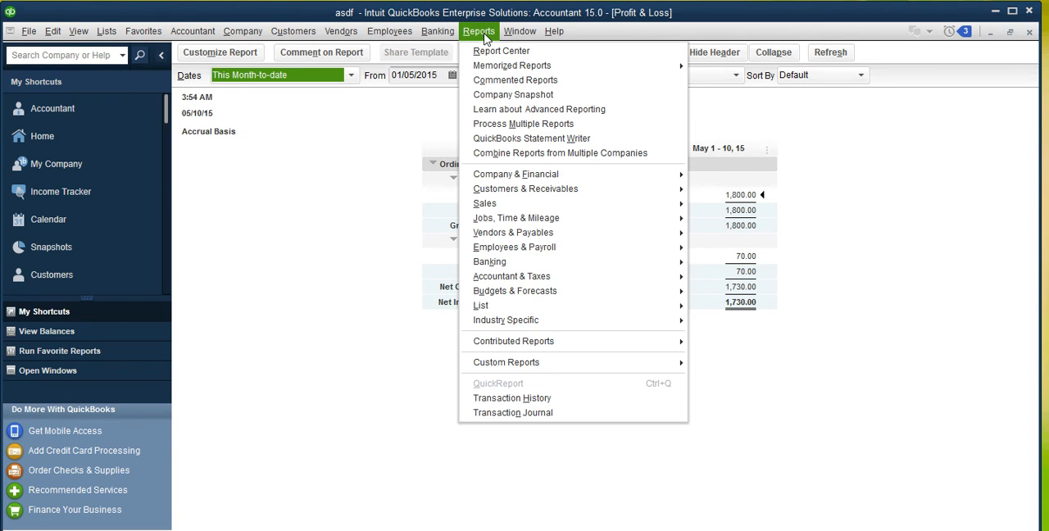
pyautogui.moveTo(627, 175)
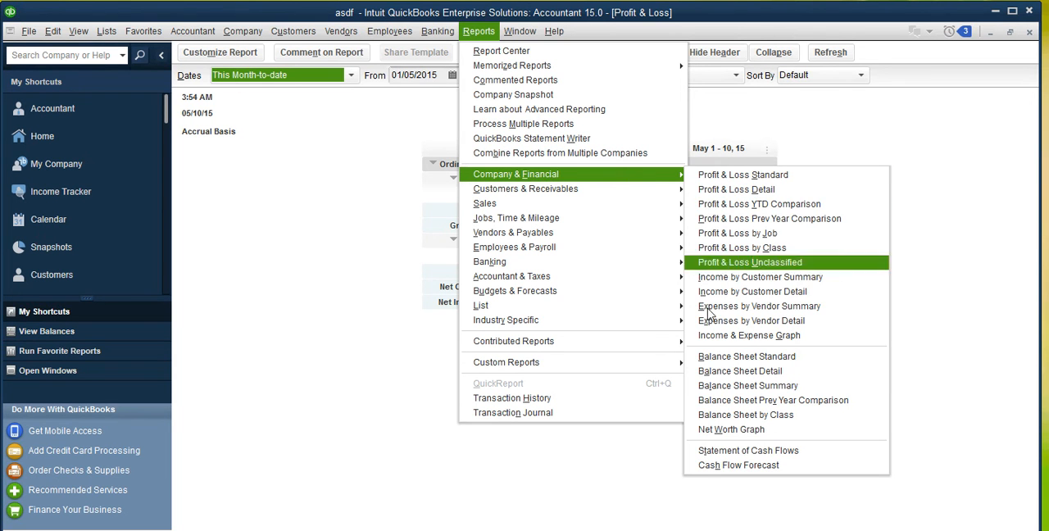
pyautogui.click(742, 357)
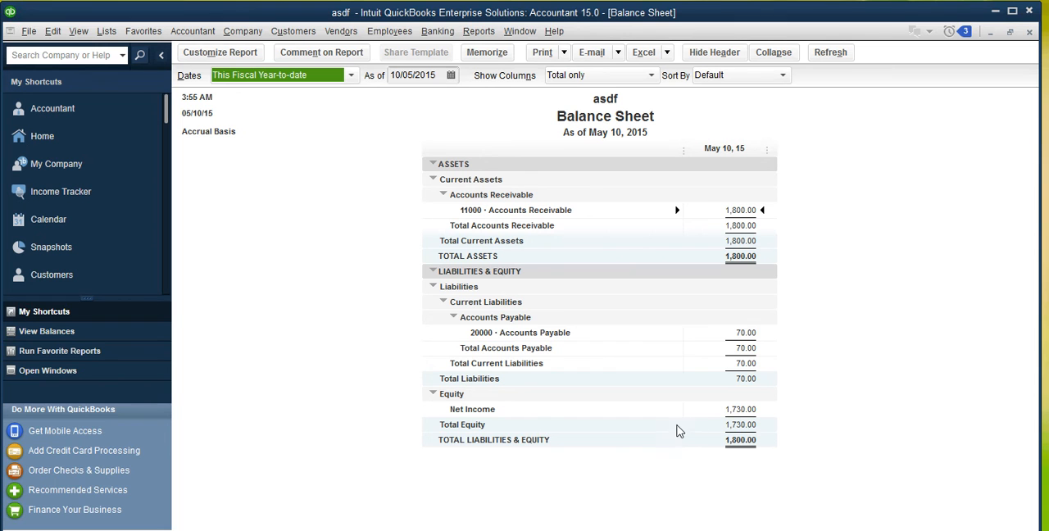
# - Close the Balance Sheet, Profit & Loss and Vendor Balance Summary reports to return to the Home page
pyautogui.click(1029, 33)
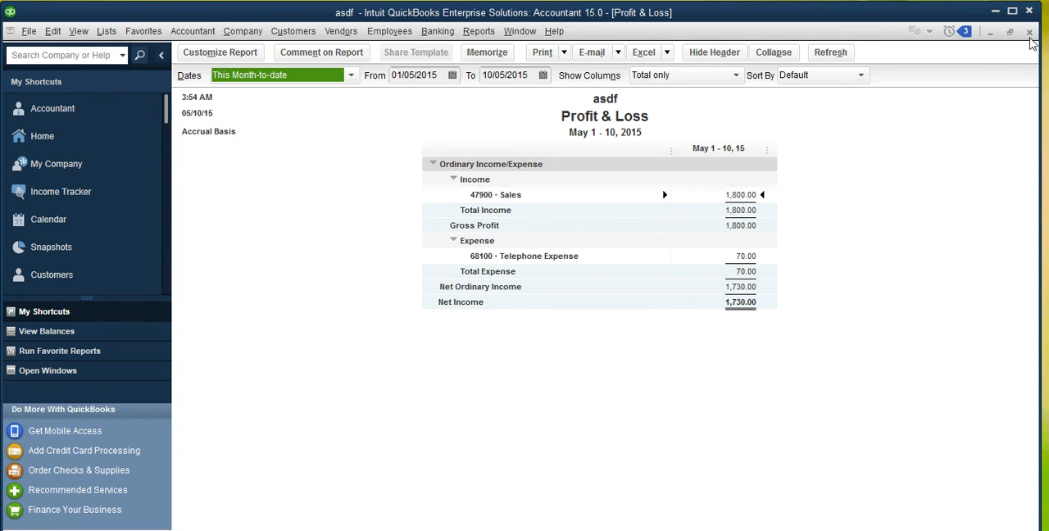
pyautogui.click(1030, 33)
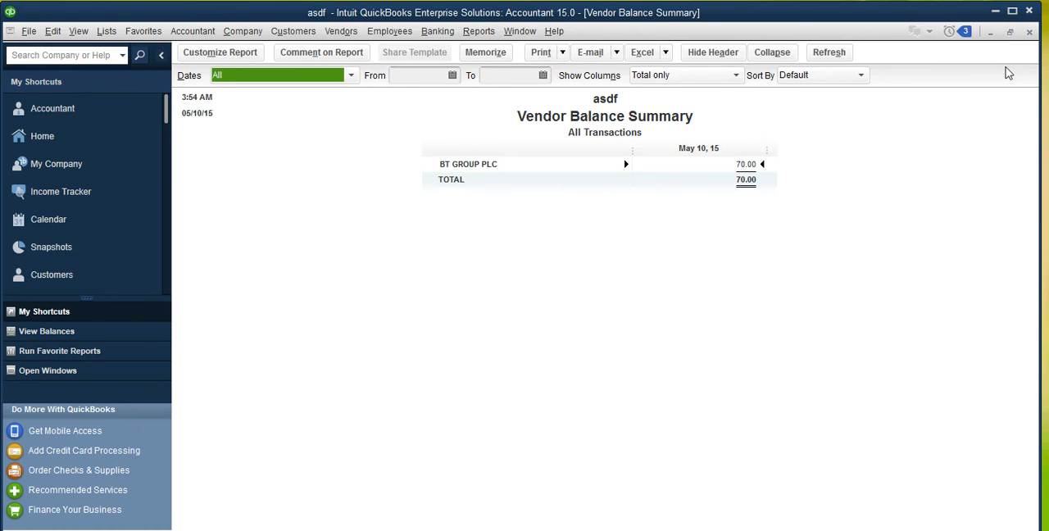
pyautogui.click(1030, 33)
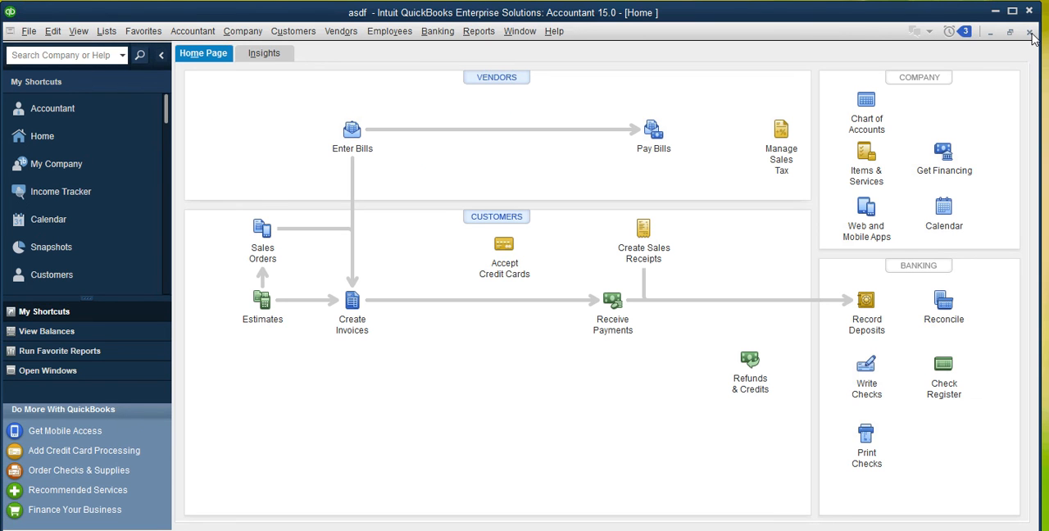